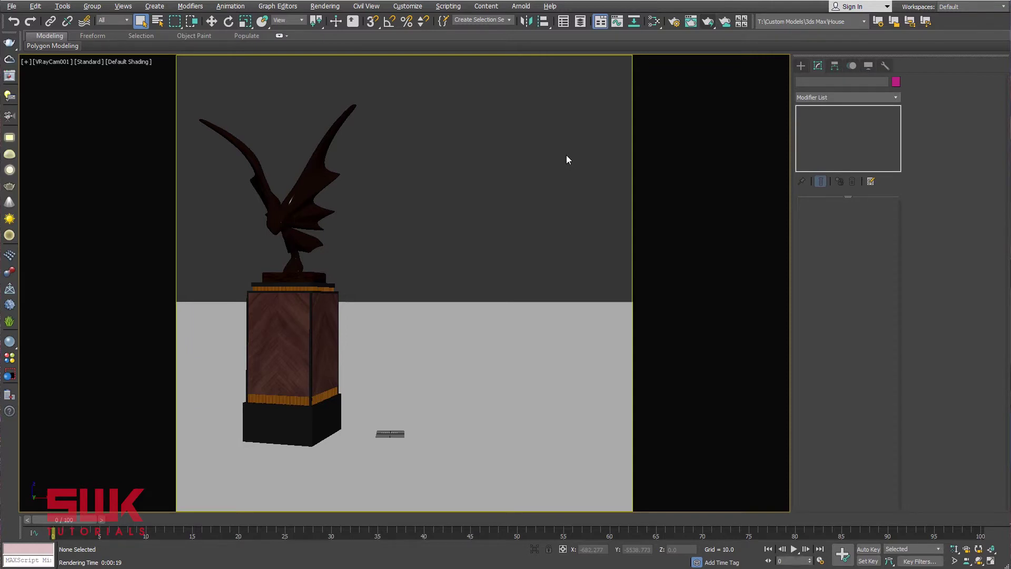
Render the camera view as a baseline and save the result to the frame buffer history.
{"action": "left_click", "coordinate": [705, 21]}
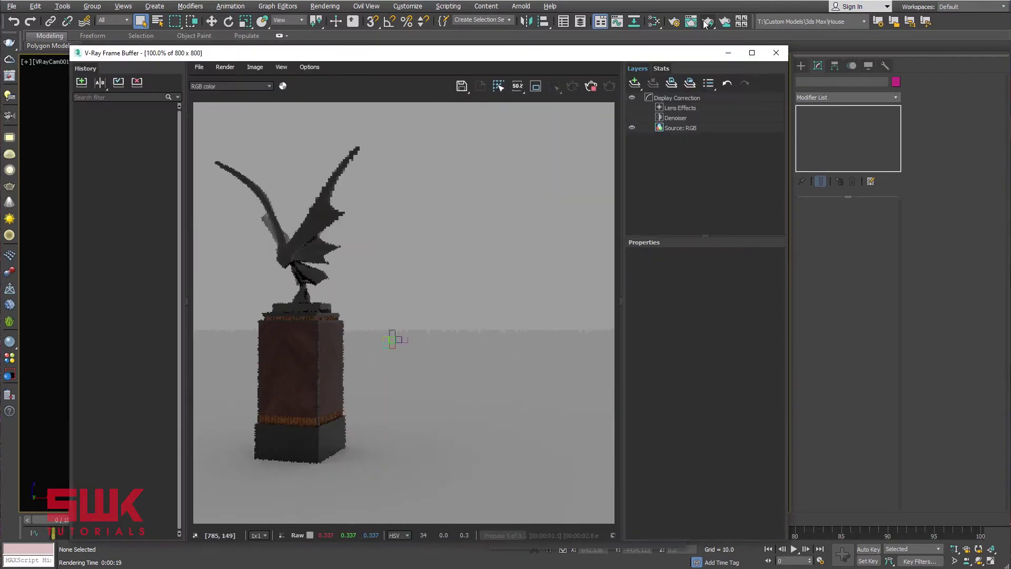
{"action": "left_click", "coordinate": [83, 84]}
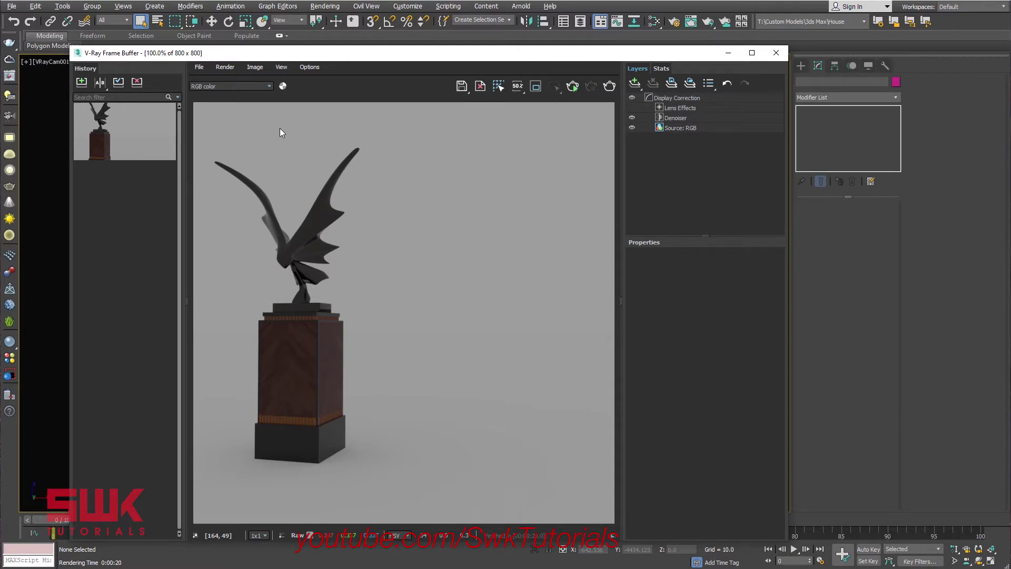
{"action": "left_click", "coordinate": [775, 54]}
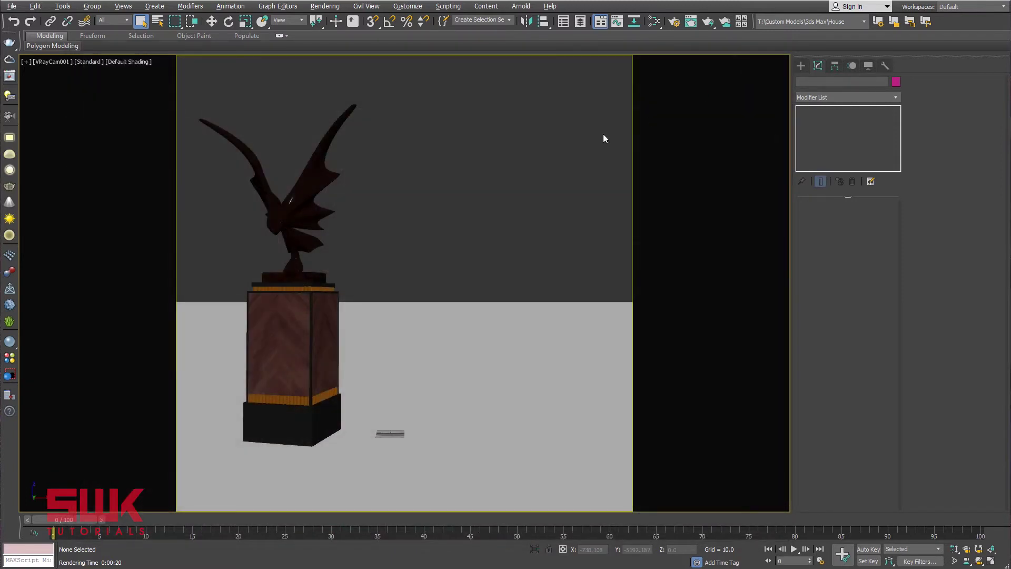
Create a targeted V-Ray plane light aimed at the statue in the perspective view.
{"action": "key", "text": "alt+w"}
{"action": "key", "text": "w"}
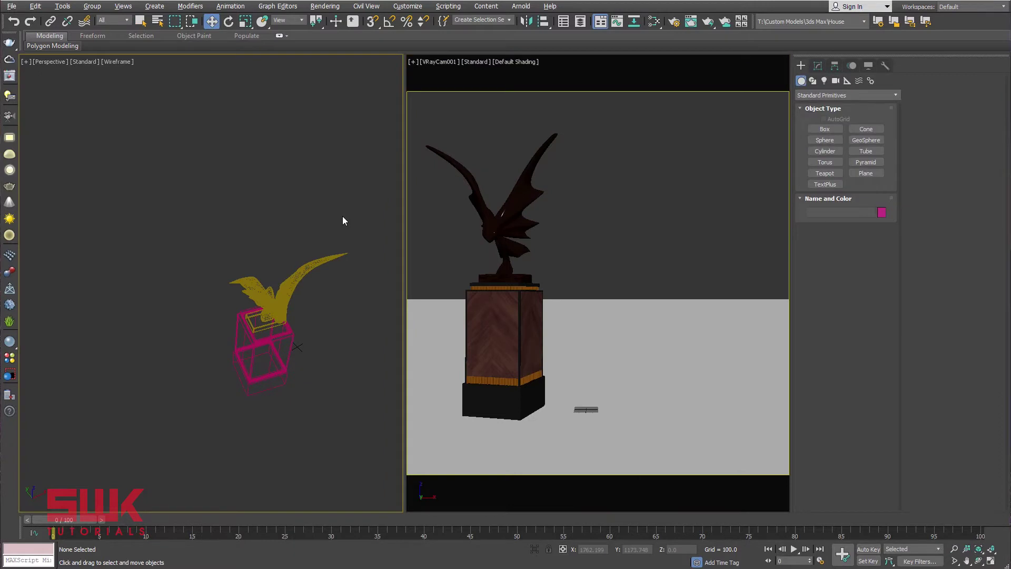
{"action": "left_click", "coordinate": [833, 81]}
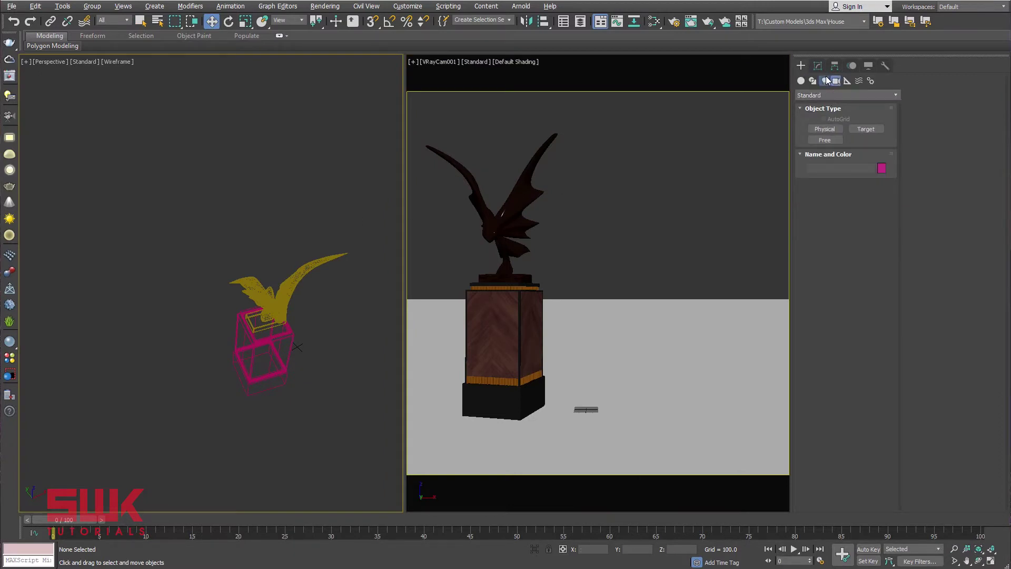
{"action": "left_click", "coordinate": [824, 81]}
{"action": "left_click", "coordinate": [847, 95]}
{"action": "left_click", "coordinate": [821, 122]}
{"action": "left_click", "coordinate": [825, 129]}
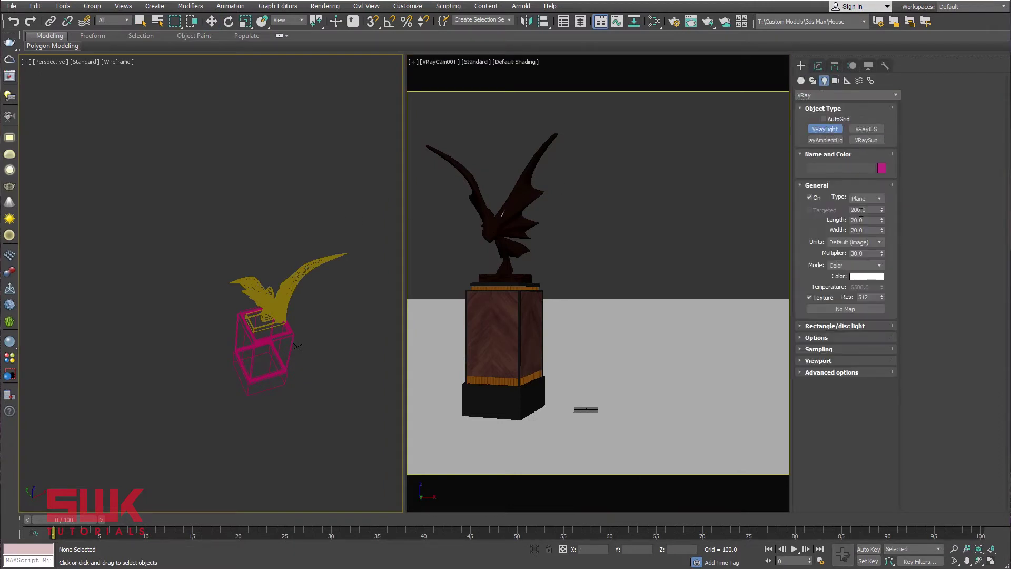
{"action": "left_click_drag", "start_coordinate": [331, 395], "coordinate": [200, 308]}
{"action": "key", "text": "w"}
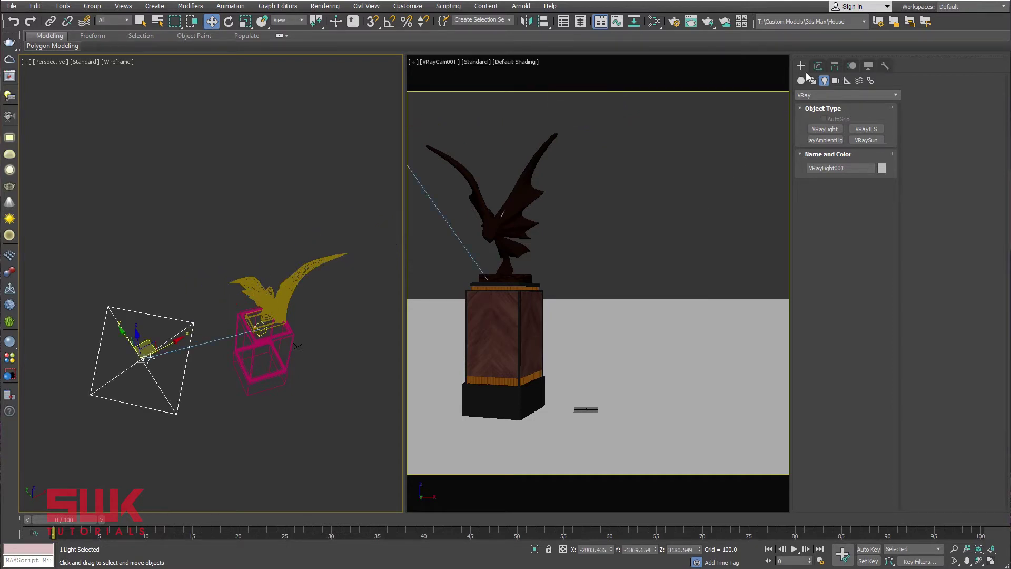
Set the plane light's length and width to 1.
{"action": "left_click", "coordinate": [818, 65]}
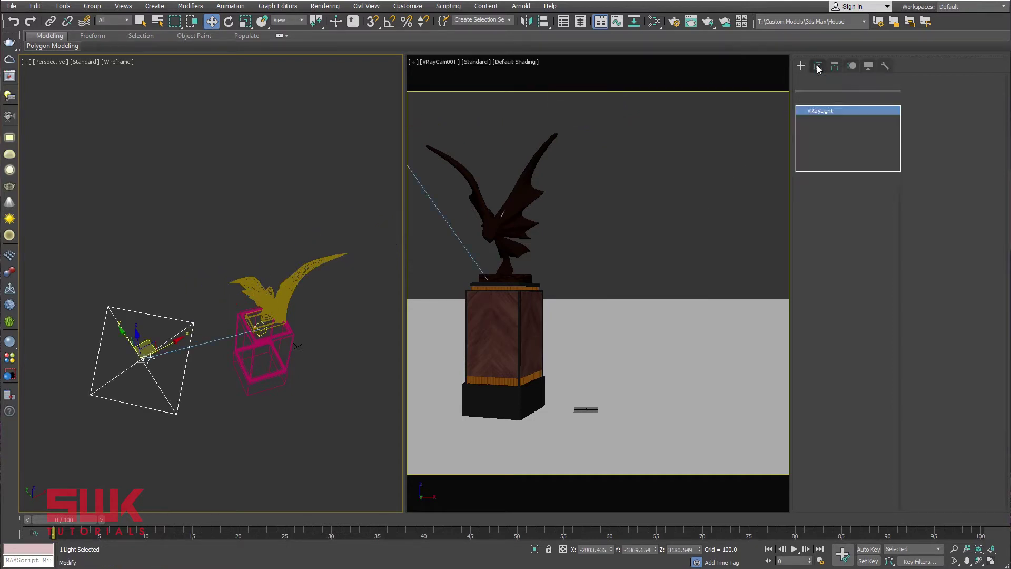
{"action": "left_click", "coordinate": [844, 240]}
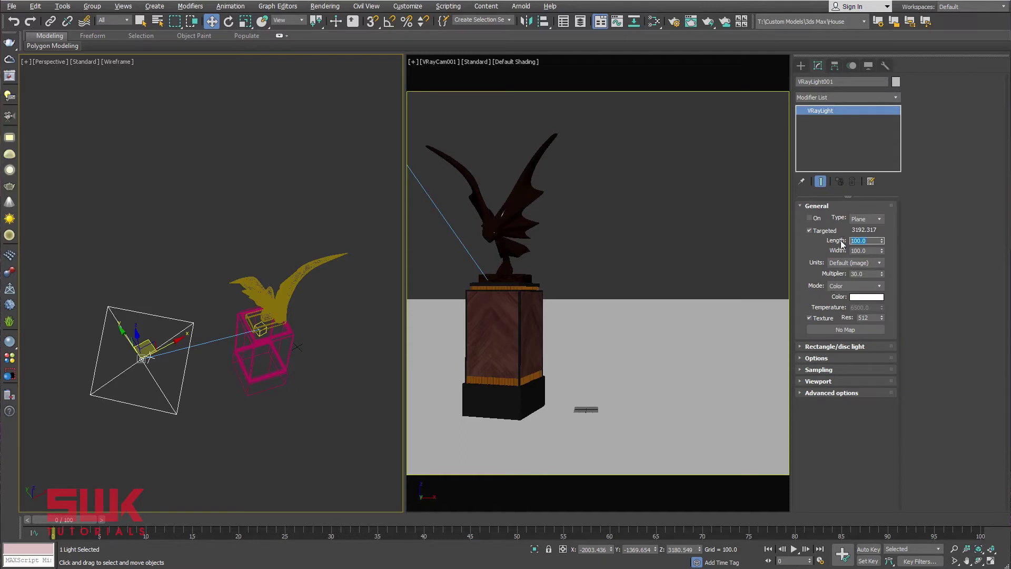
{"action": "type", "text": "1"}
{"action": "key", "text": "Tab"}
{"action": "type", "text": "1"}
{"action": "key", "text": "Return"}
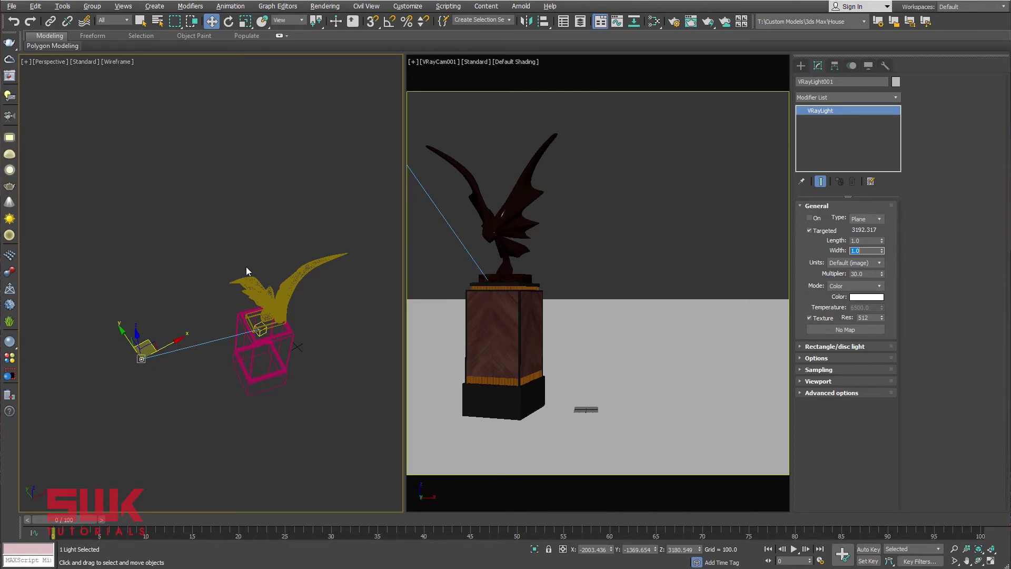
Set the plane light's multiplier to 5000000, render the camera view, and close the frame buffer.
{"action": "right_click", "coordinate": [639, 224]}
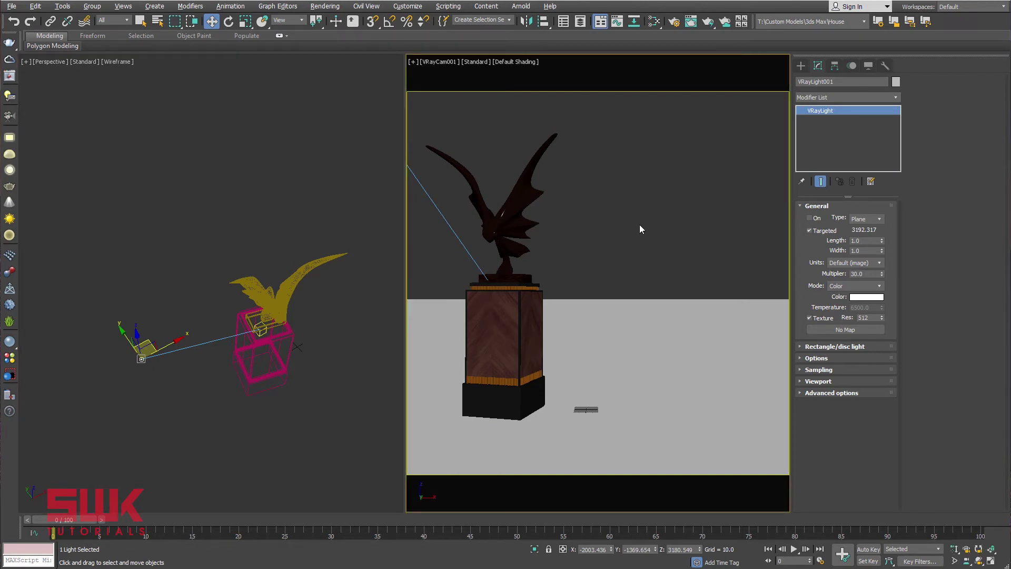
{"action": "left_click", "coordinate": [707, 24]}
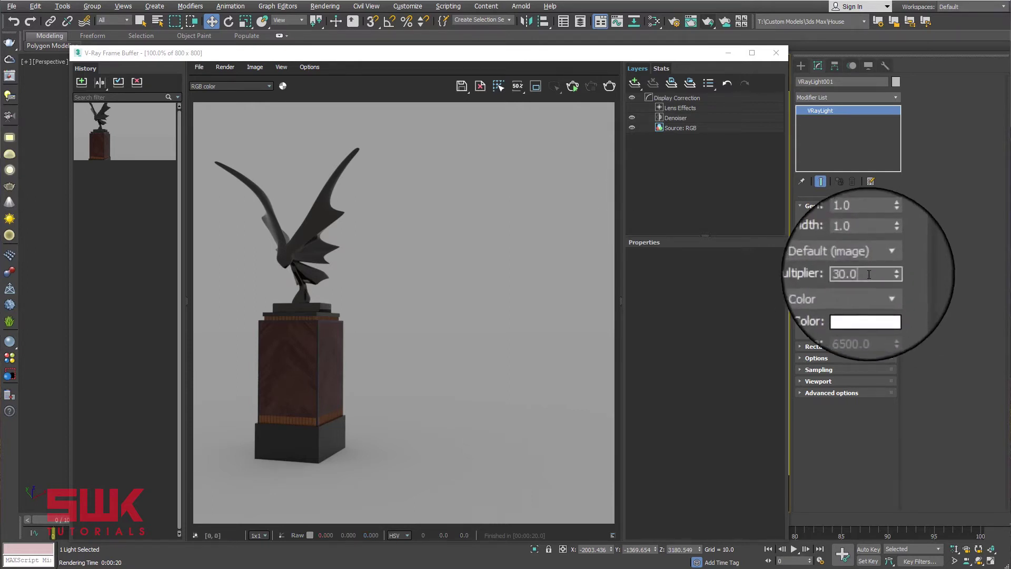
{"action": "left_click_drag", "start_coordinate": [869, 274], "coordinate": [841, 275]}
{"action": "type", "text": "5"}
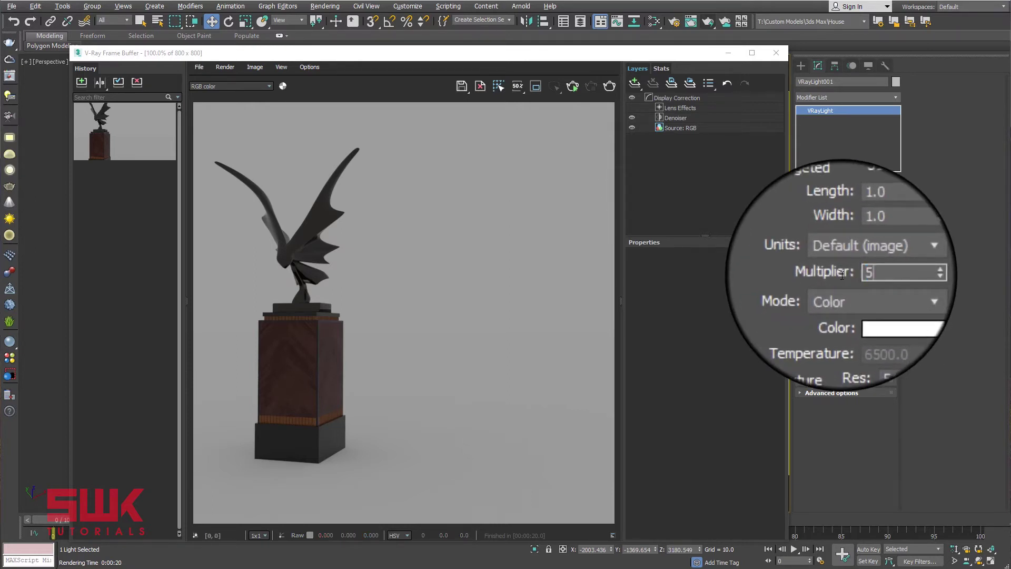
{"action": "type", "text": "000000"}
{"action": "key", "text": "Return"}
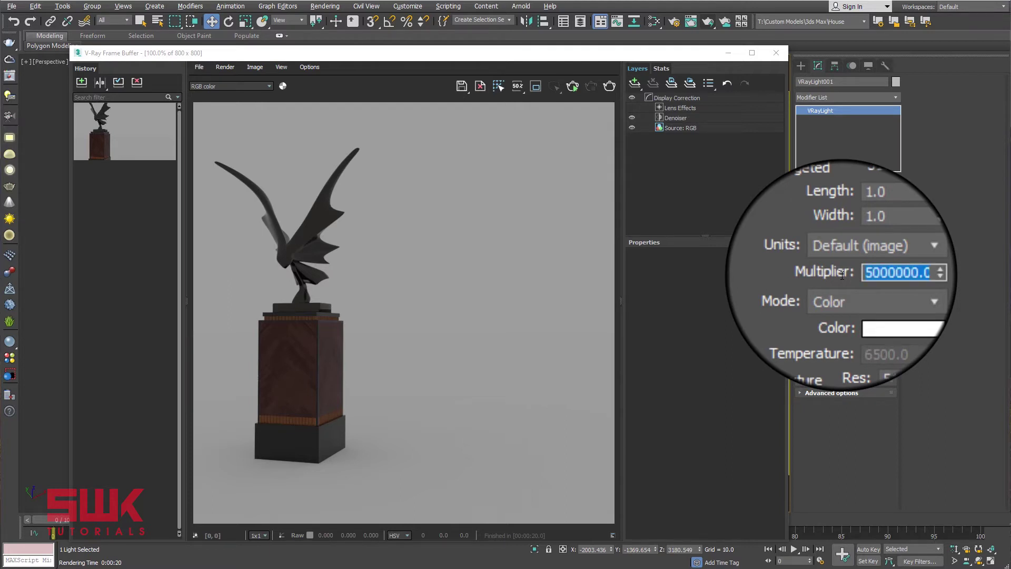
{"action": "left_click", "coordinate": [608, 86]}
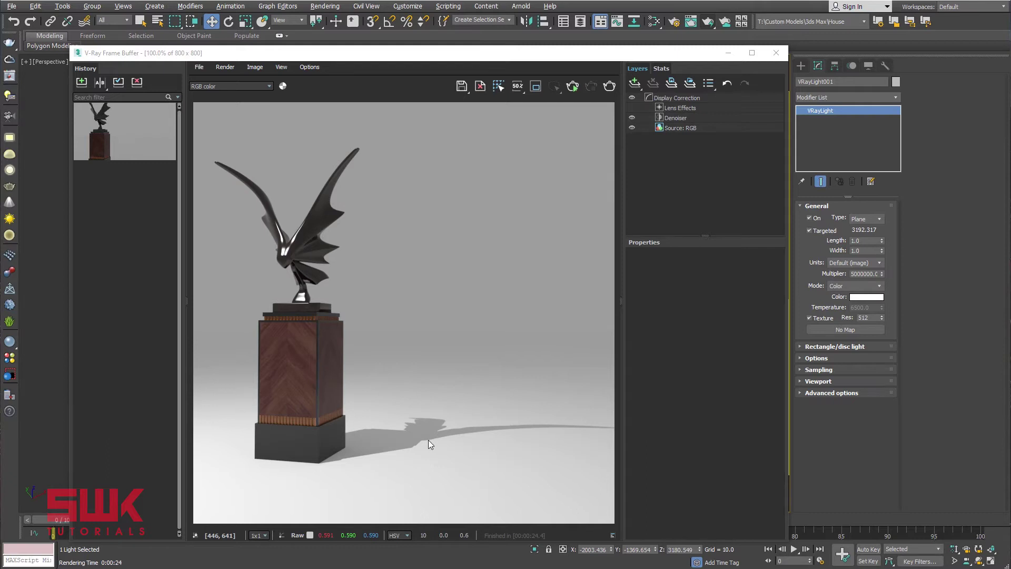
{"action": "left_click", "coordinate": [776, 52]}
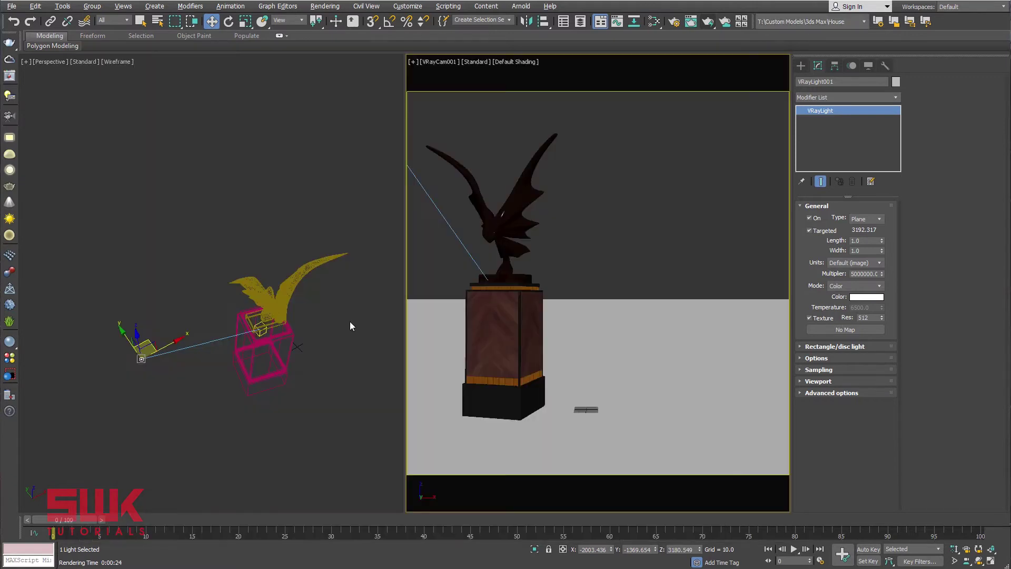
Review the plane light's intensity unit options and switch the units to Radiant power (W).
{"action": "left_click", "coordinate": [854, 263]}
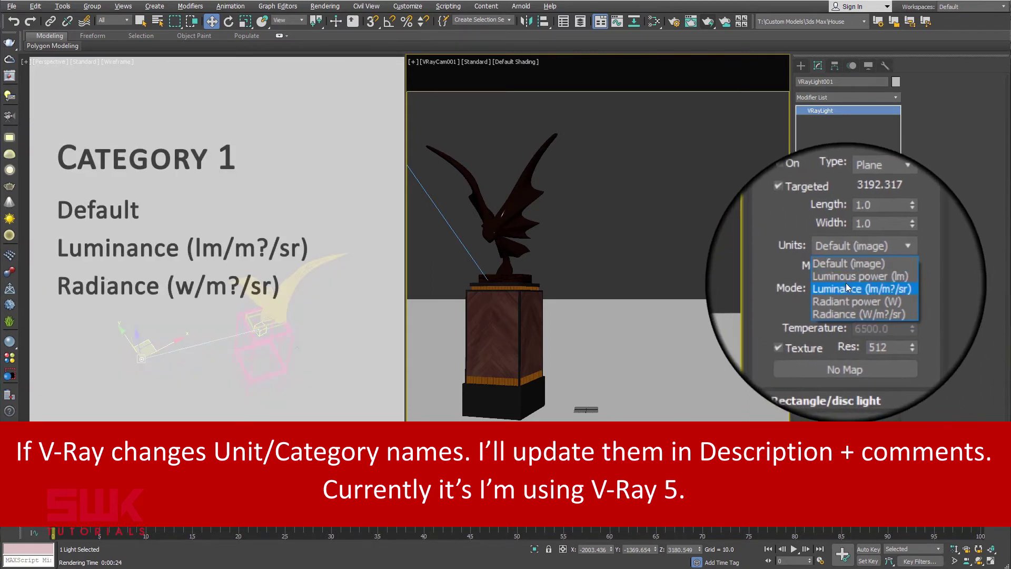
{"action": "left_click", "coordinate": [894, 294]}
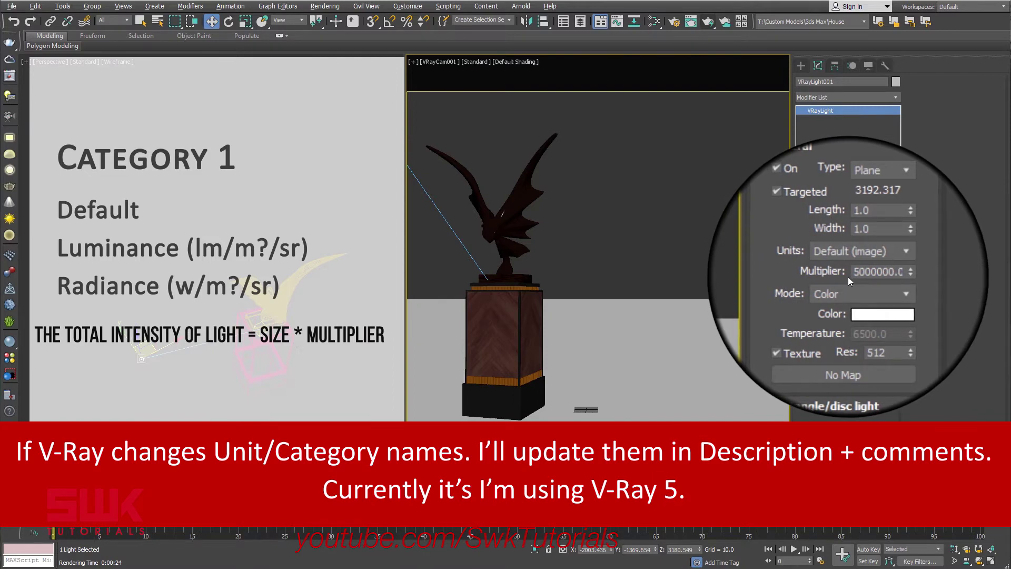
{"action": "left_click", "coordinate": [855, 263]}
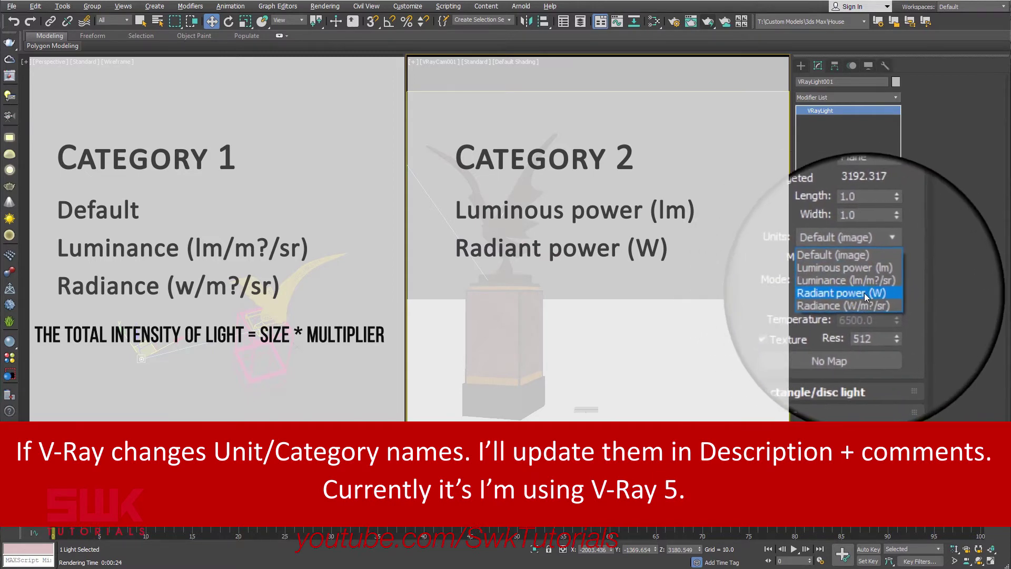
{"action": "left_click", "coordinate": [812, 297]}
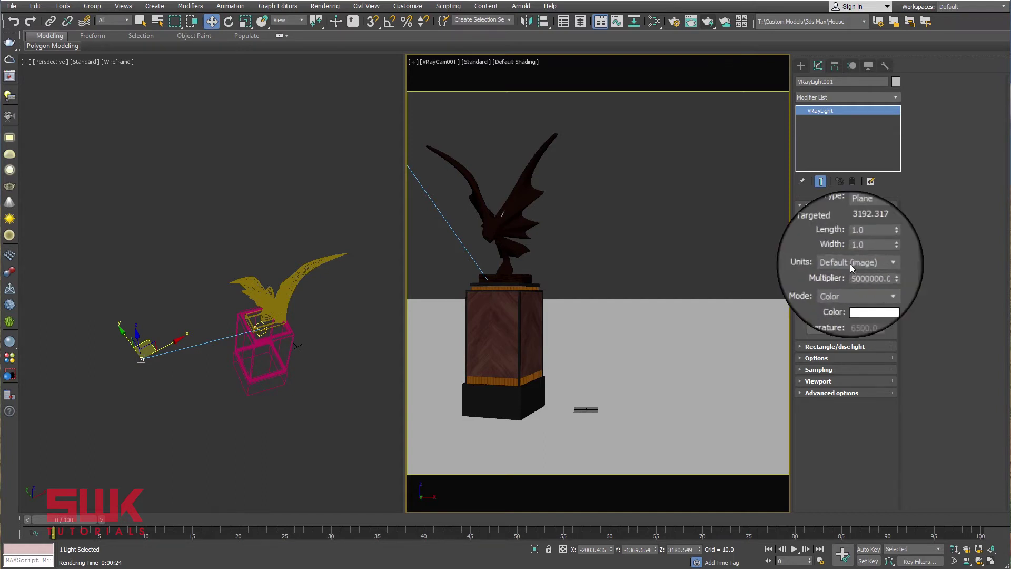
{"action": "left_click", "coordinate": [853, 262]}
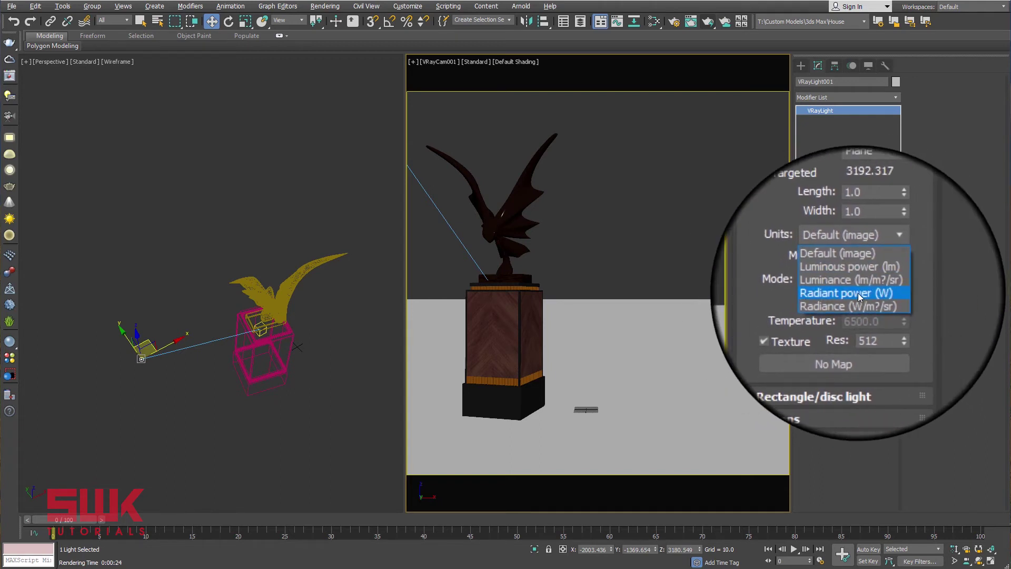
{"action": "left_click", "coordinate": [858, 293]}
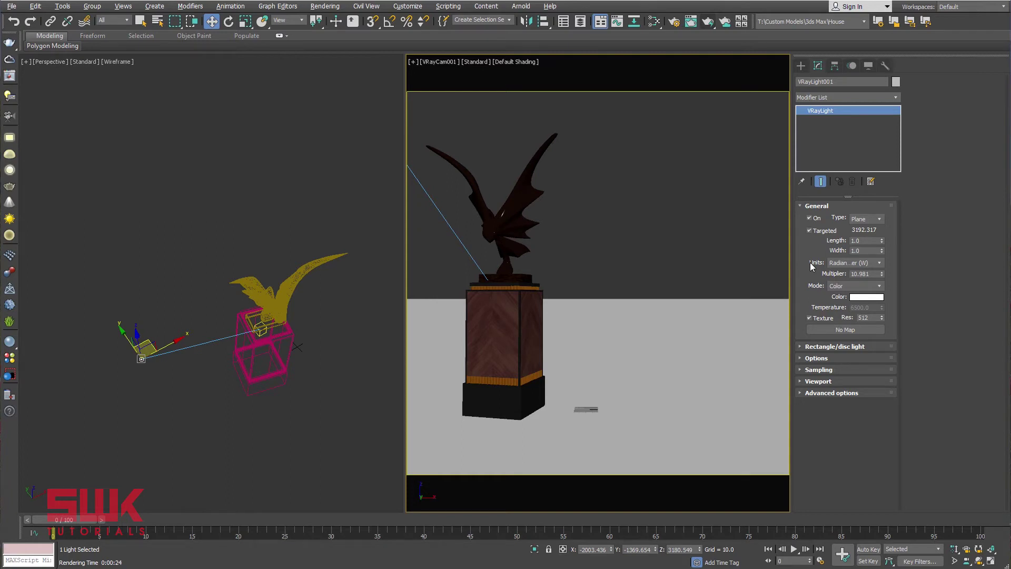
Enlarge the plane light to a length and width of 200 and render the camera view.
{"action": "double_click", "coordinate": [864, 240]}
{"action": "type", "text": "200"}
{"action": "key", "text": "Tab"}
{"action": "type", "text": "2"}
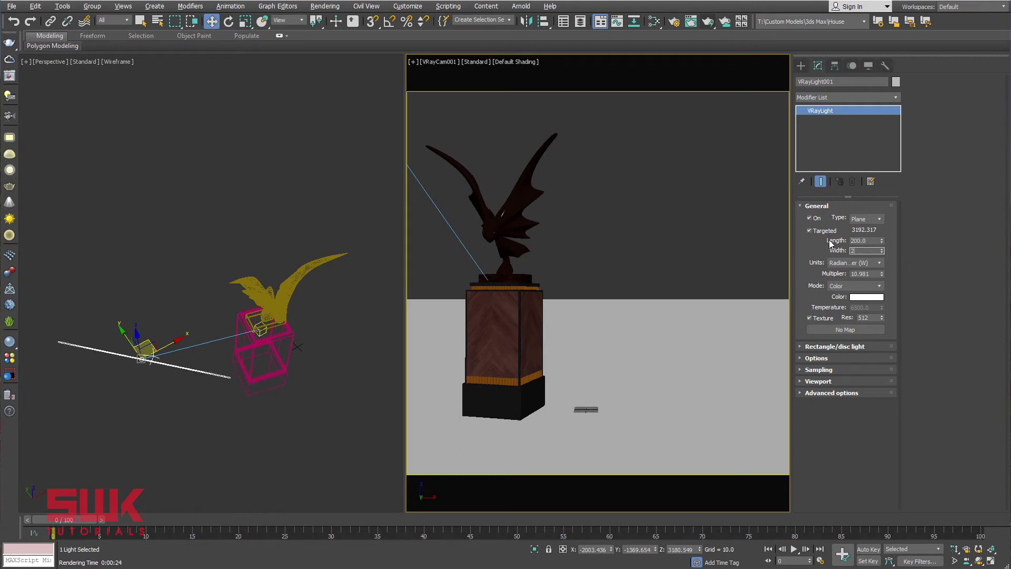
{"action": "type", "text": "00"}
{"action": "key", "text": "Return"}
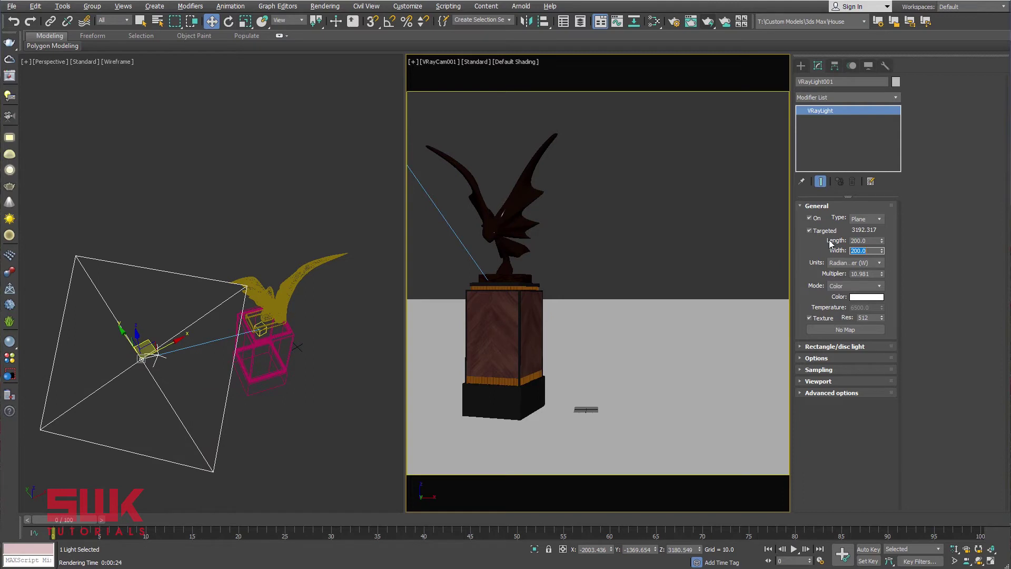
{"action": "left_click", "coordinate": [708, 22]}
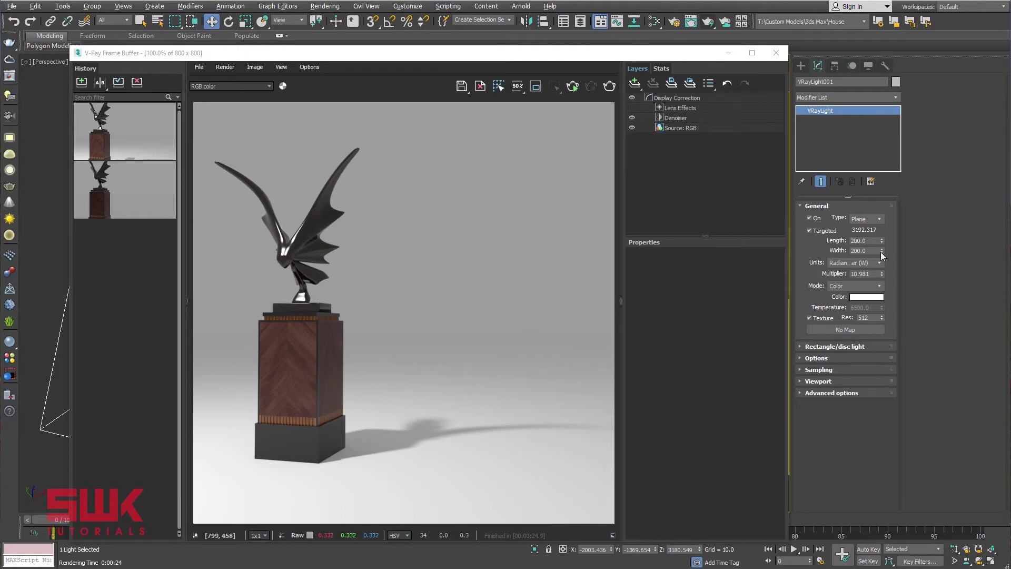
Set the plane light's length and width to 700.
{"action": "left_click_drag", "start_coordinate": [870, 240], "coordinate": [824, 242]}
{"action": "type", "text": "700"}
{"action": "key", "text": "Tab"}
{"action": "type", "text": "700"}
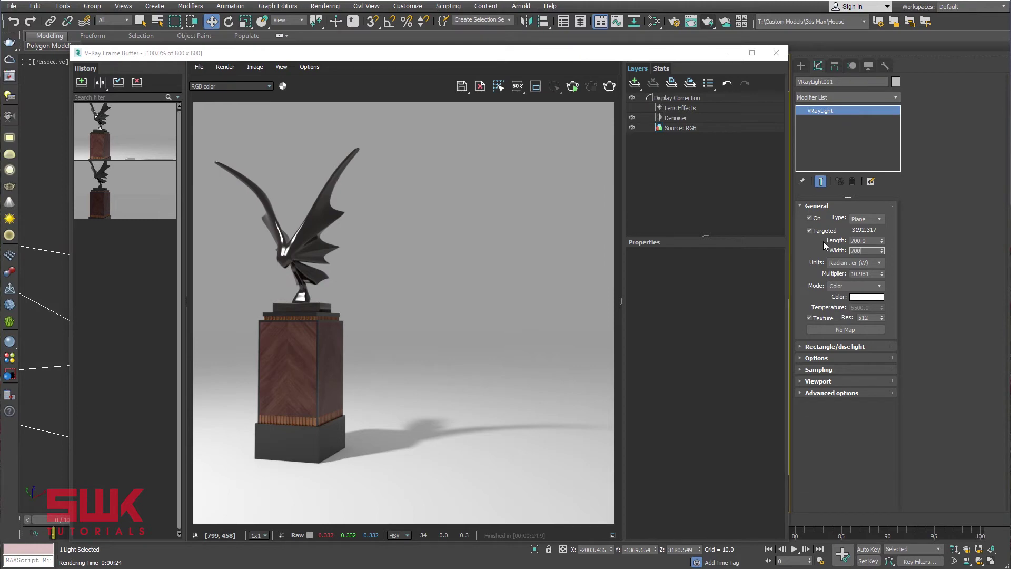
{"action": "key", "text": "Return"}
Save the render of the 200-size light to the history and render the scene again.
{"action": "left_click", "coordinate": [611, 87]}
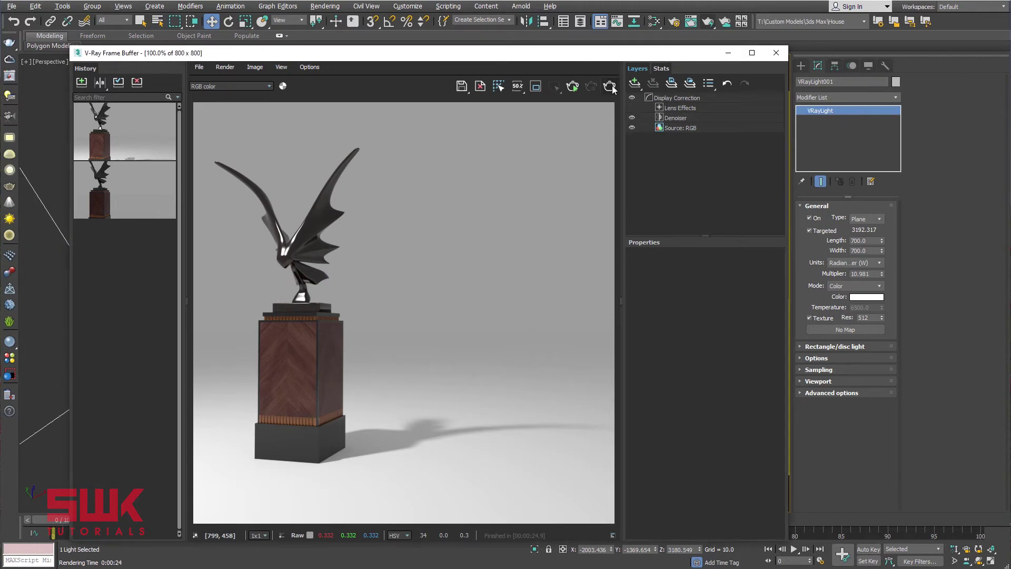
{"action": "left_click", "coordinate": [83, 82]}
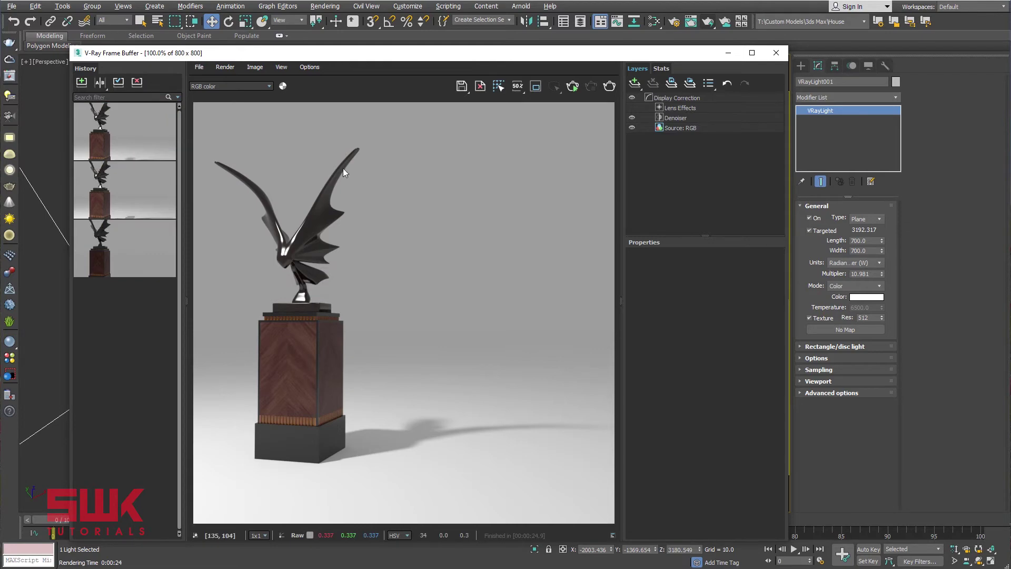
{"action": "left_click", "coordinate": [610, 87]}
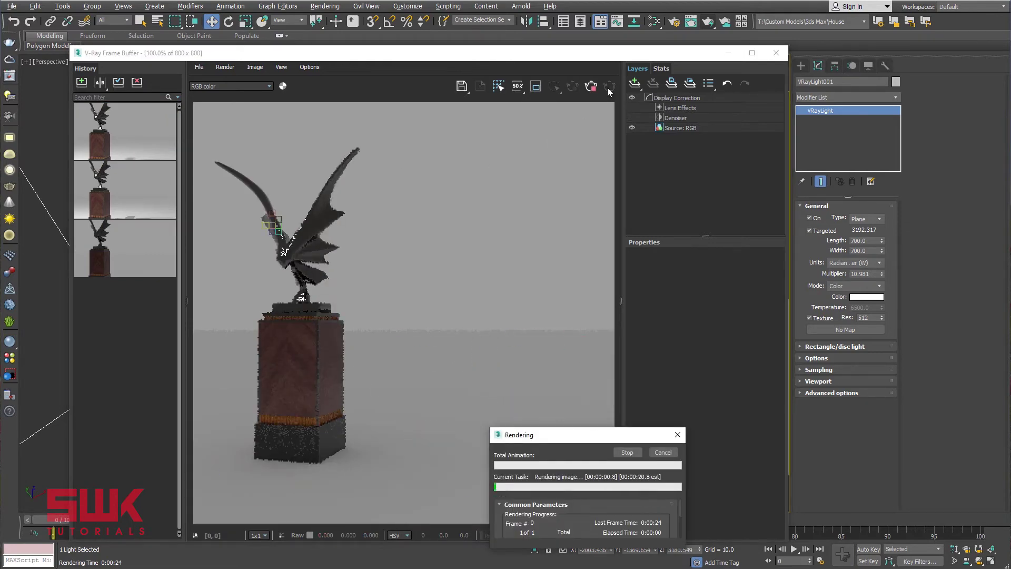
Save the 700-size light render to the history and compare it A/B with the previous render by sweeping the divider.
{"action": "left_click", "coordinate": [85, 82]}
{"action": "left_click", "coordinate": [96, 84]}
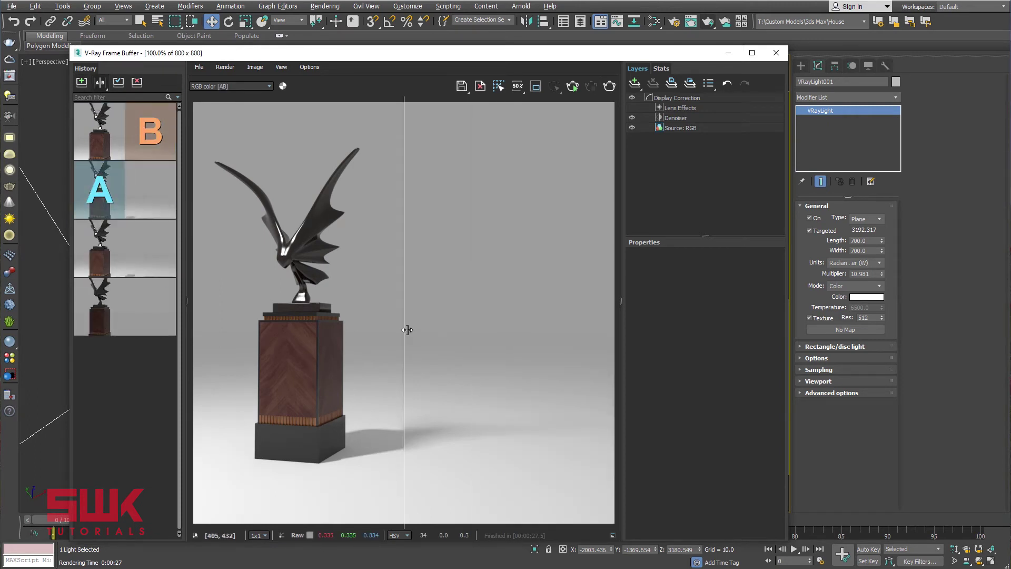
{"action": "left_click_drag", "start_coordinate": [406, 330], "coordinate": [211, 331]}
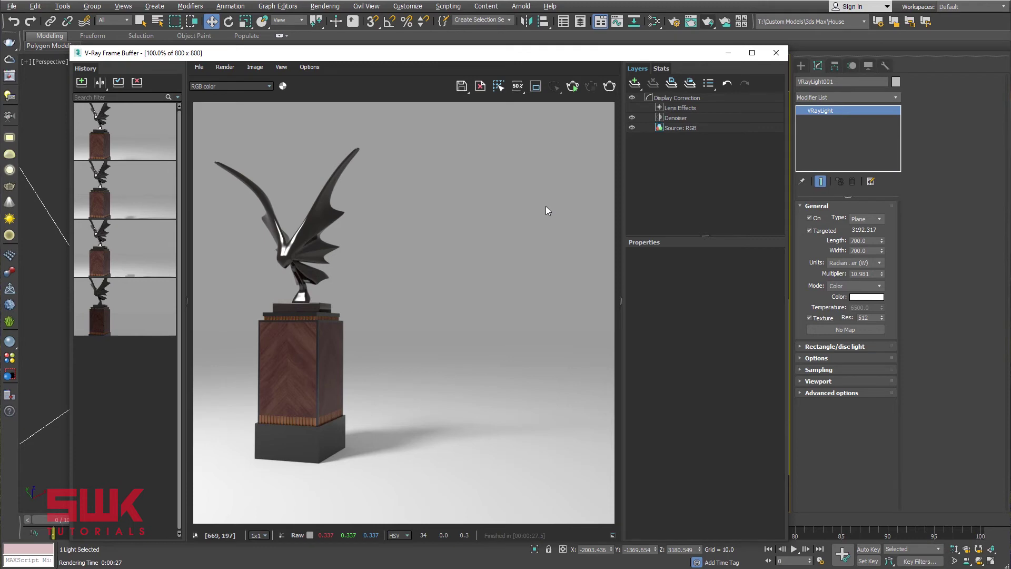
Reduce the plane light's length and width to 1 and render the scene again.
{"action": "left_click", "coordinate": [864, 241]}
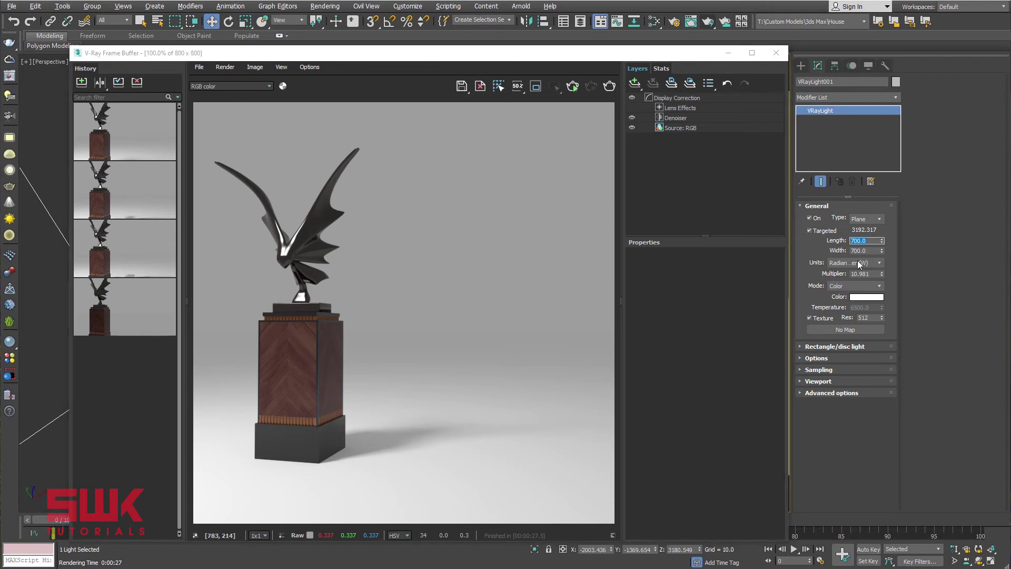
{"action": "type", "text": "1"}
{"action": "key", "text": "Tab"}
{"action": "type", "text": "1"}
{"action": "left_click", "coordinate": [610, 87]}
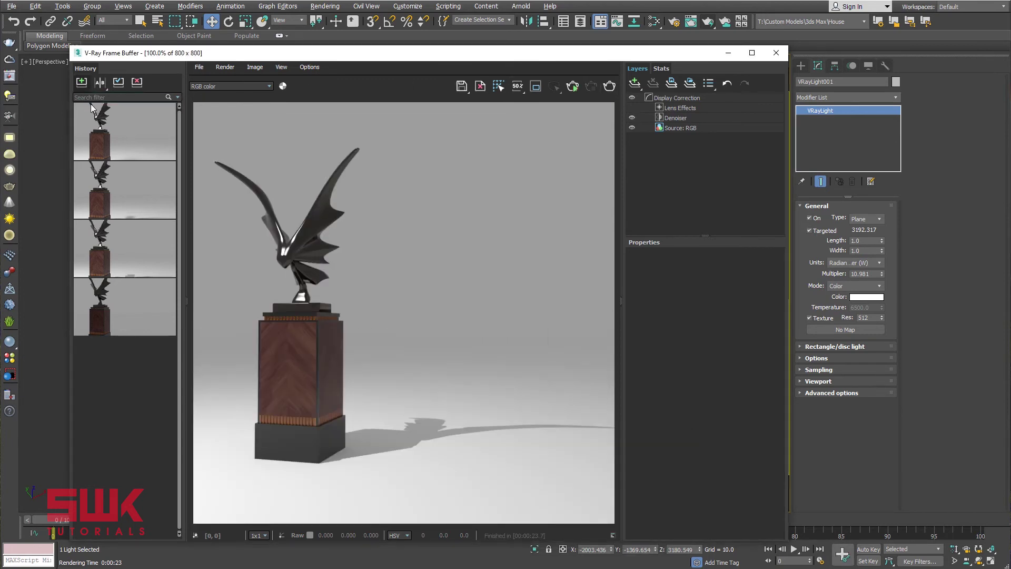
Save the latest render to the history and compare it as image B against the 700-size light render as A.
{"action": "left_click", "coordinate": [81, 82]}
{"action": "left_click", "coordinate": [100, 82]}
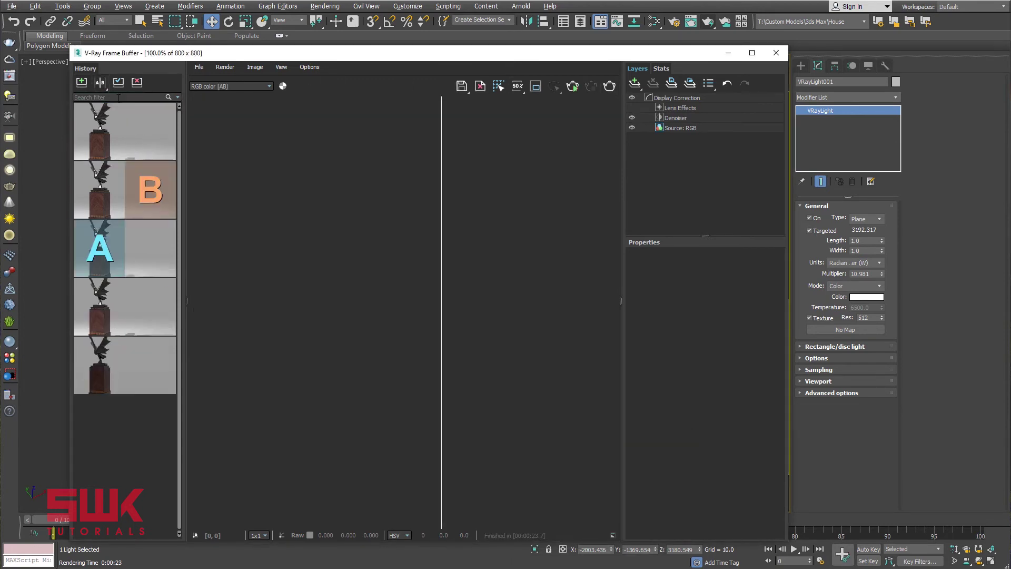
{"action": "left_click", "coordinate": [145, 129]}
{"action": "left_click", "coordinate": [104, 184]}
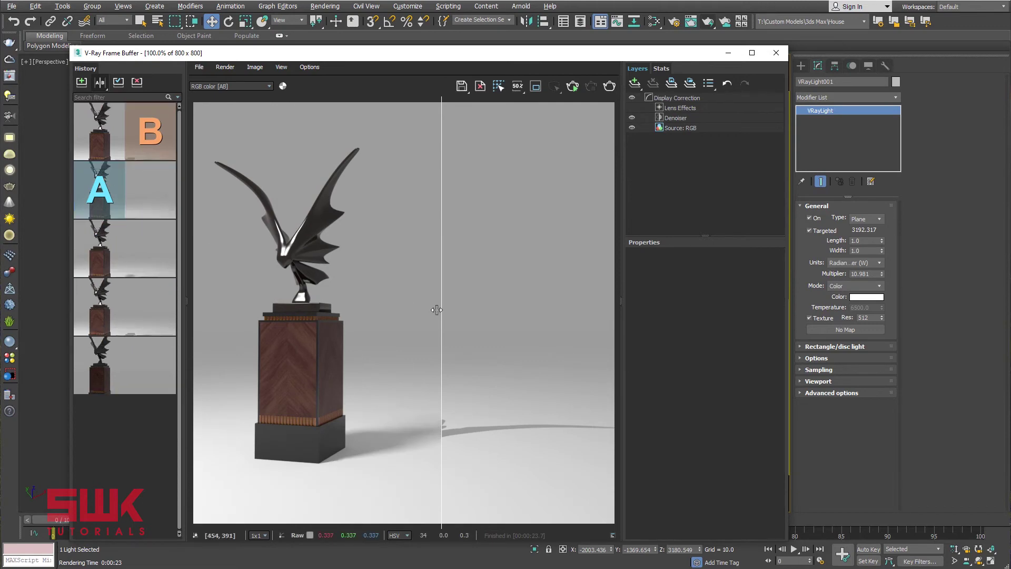
Sweep the A/B divider across the statue's shadow to compare the two renders, and reposition the frame buffer window.
{"action": "mouse_move", "coordinate": [440, 311]}
{"action": "left_mouse_down"}
{"action": "mouse_move", "coordinate": [628, 318]}
{"action": "mouse_move", "coordinate": [251, 302]}
{"action": "mouse_move", "coordinate": [623, 311]}
{"action": "mouse_move", "coordinate": [282, 303]}
{"action": "mouse_move", "coordinate": [487, 305]}
{"action": "mouse_move", "coordinate": [453, 306]}
{"action": "left_mouse_up"}
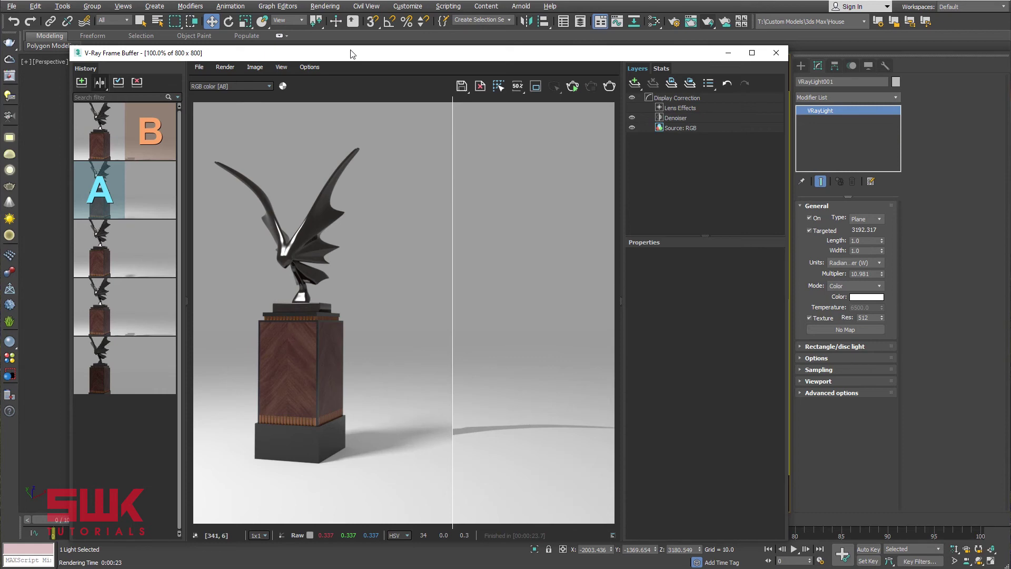
{"action": "left_click_drag", "start_coordinate": [352, 53], "coordinate": [355, 491]}
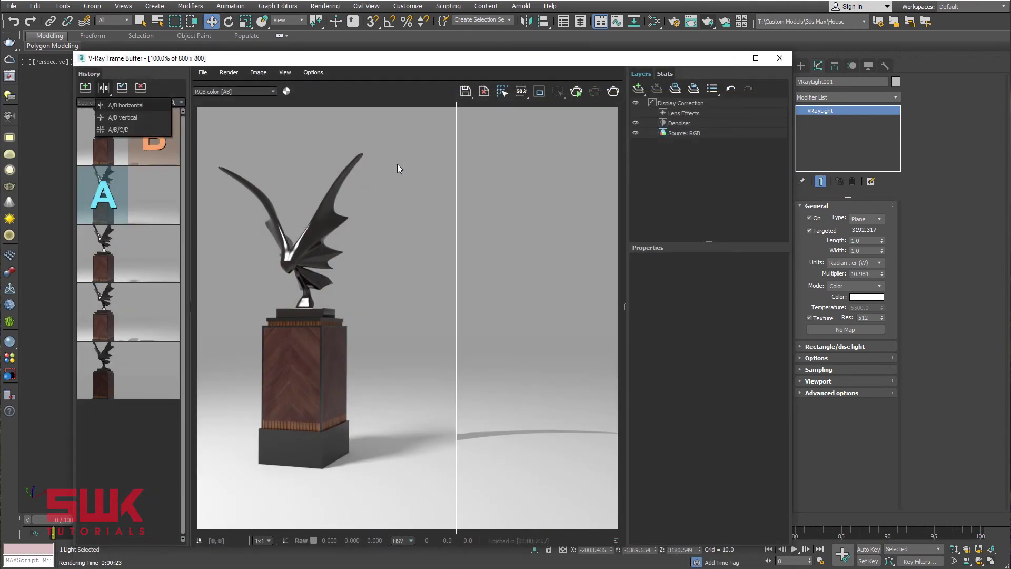
Switch the plane light's intensity units to Default (image).
{"action": "left_click", "coordinate": [845, 262]}
{"action": "left_click", "coordinate": [841, 263]}
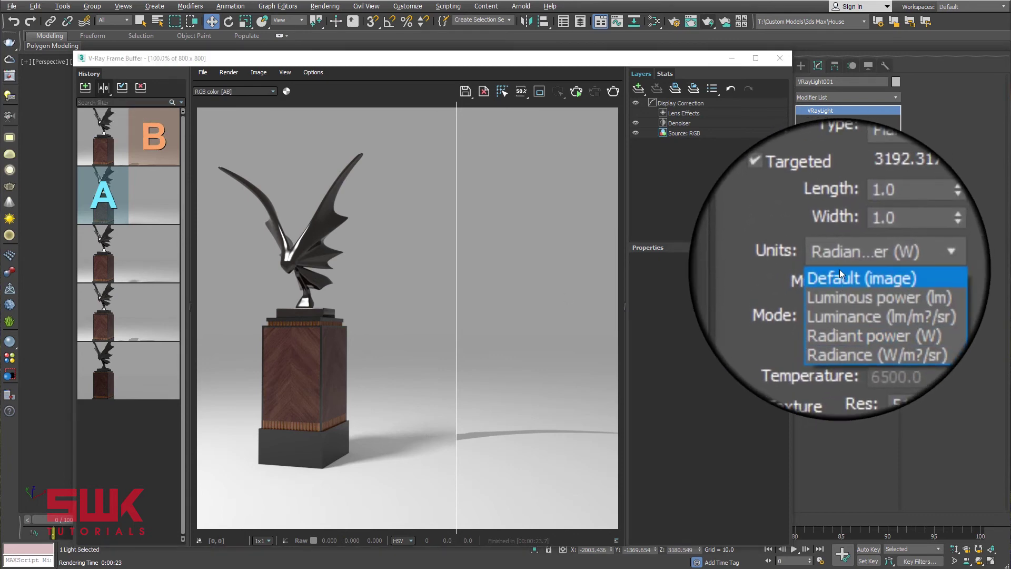
{"action": "left_click", "coordinate": [842, 272]}
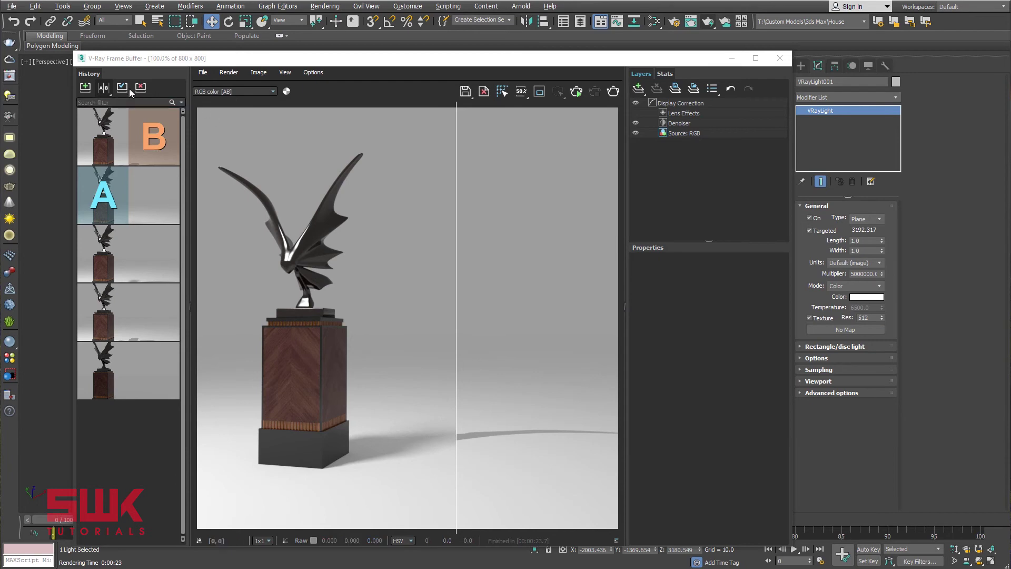
Turn off the A/B comparison and save a fresh render of the scene to the history.
{"action": "left_click", "coordinate": [104, 88]}
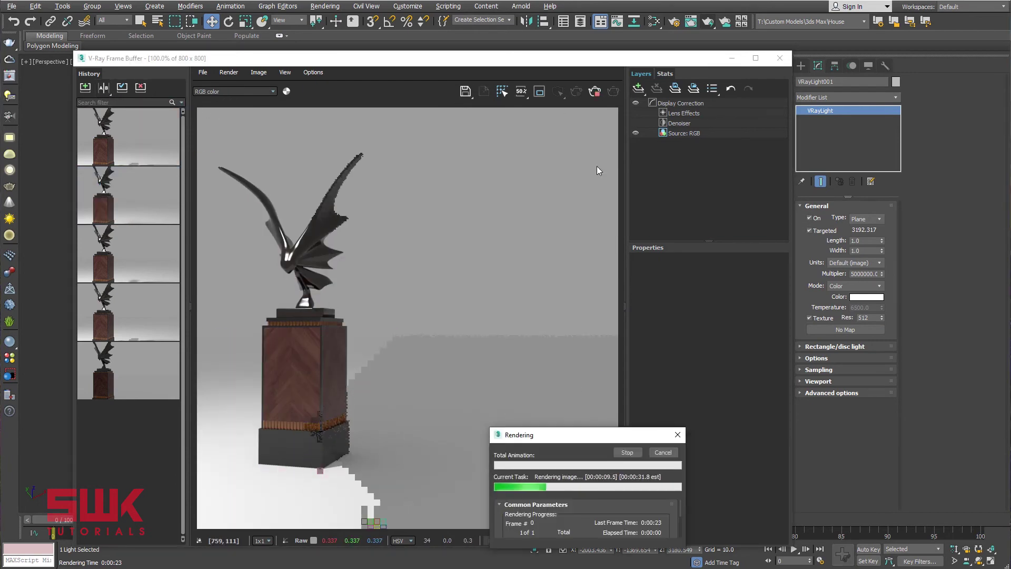
{"action": "left_click", "coordinate": [87, 89]}
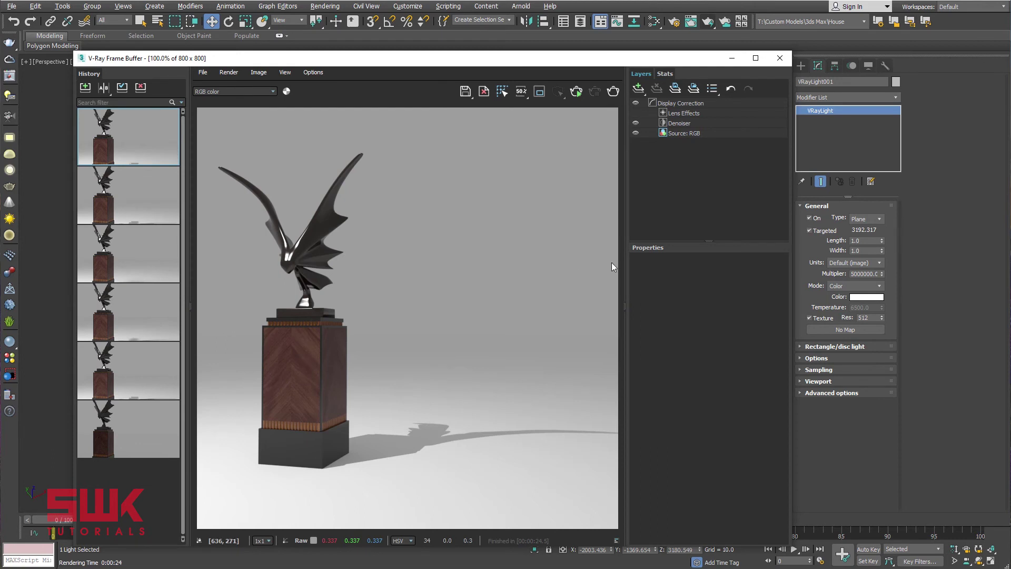
Set the plane light's length and width to 200 and render the scene again.
{"action": "double_click", "coordinate": [863, 240]}
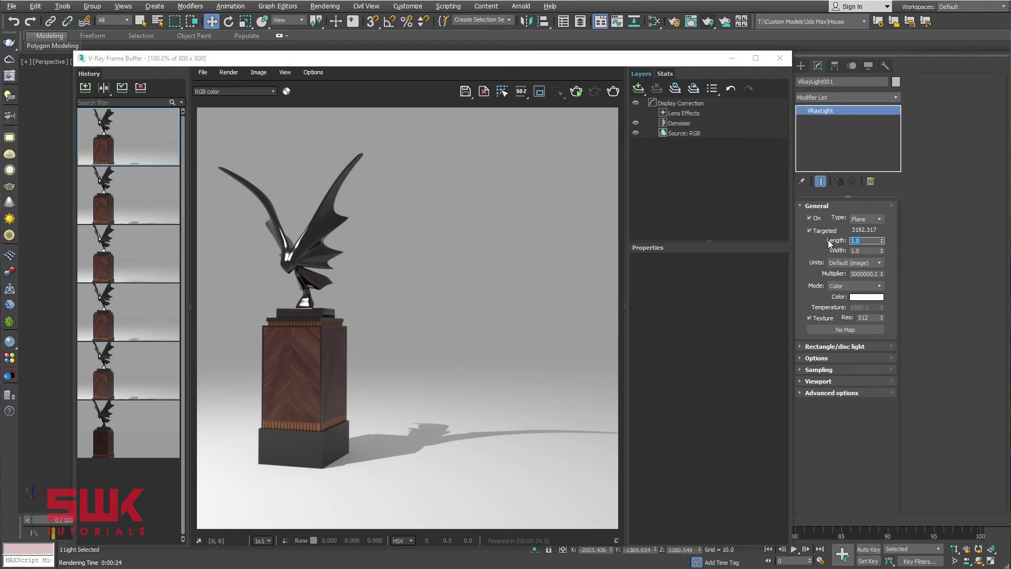
{"action": "type", "text": "200"}
{"action": "key", "text": "Tab"}
{"action": "type", "text": "200"}
{"action": "key", "text": "Return"}
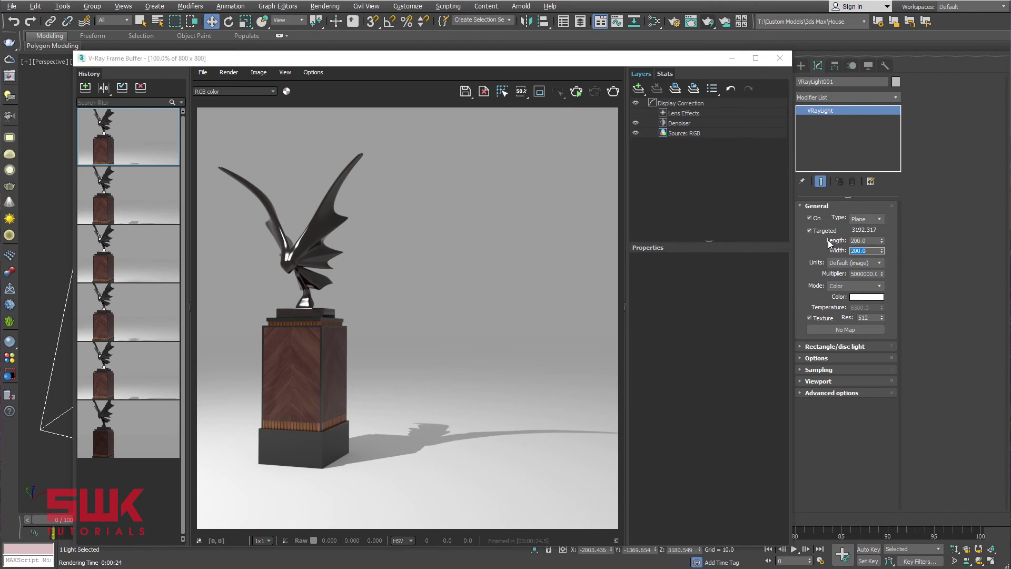
{"action": "left_click", "coordinate": [610, 93]}
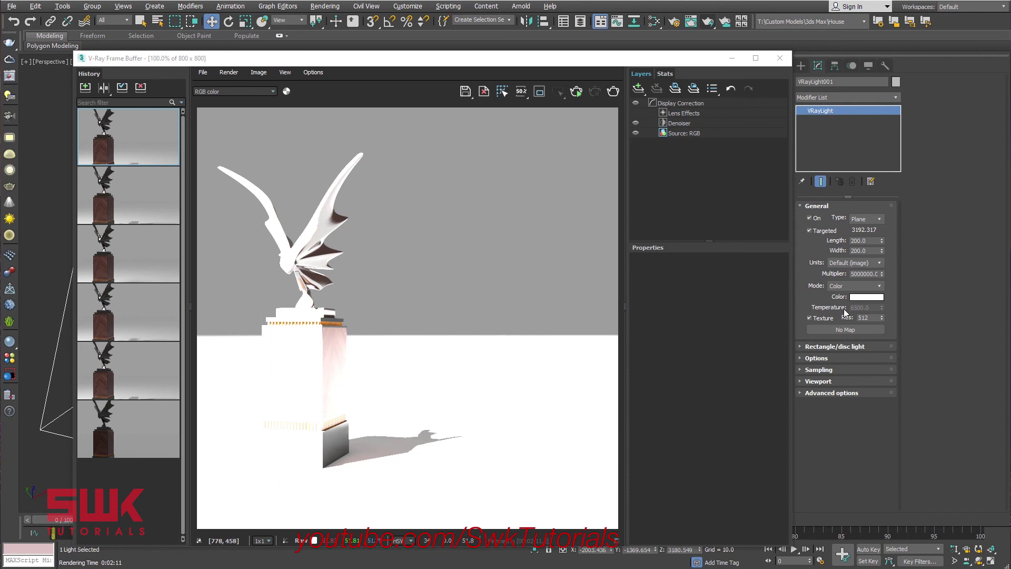
Try a multiplier of 500000 for the plane light in a test render.
{"action": "double_click", "coordinate": [862, 273]}
{"action": "type", "text": "500000"}
{"action": "key", "text": "Return"}
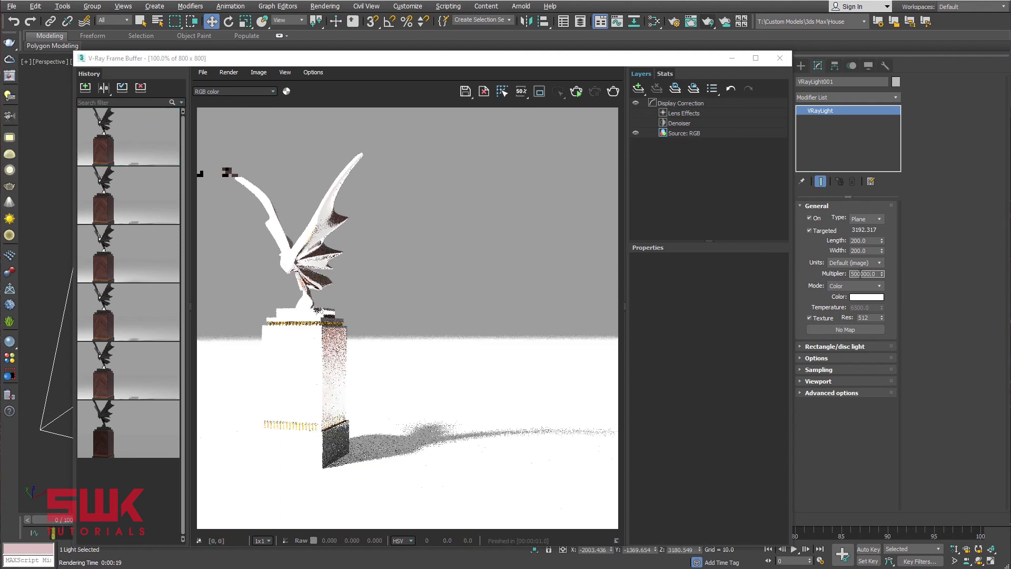
Set the plane light's multiplier to 150 and render the scene again.
{"action": "type", "text": "1"}
{"action": "left_click", "coordinate": [611, 98]}
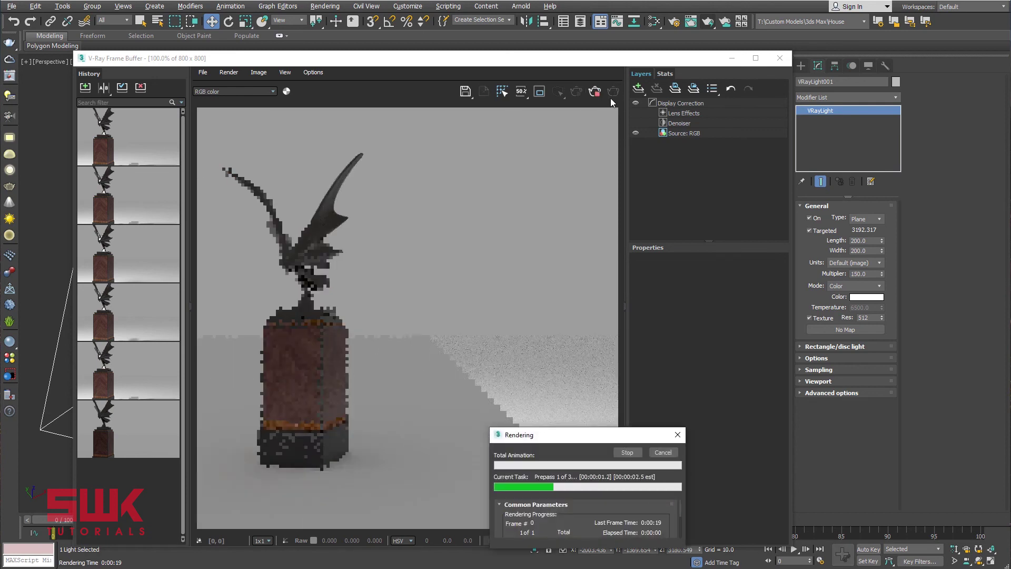